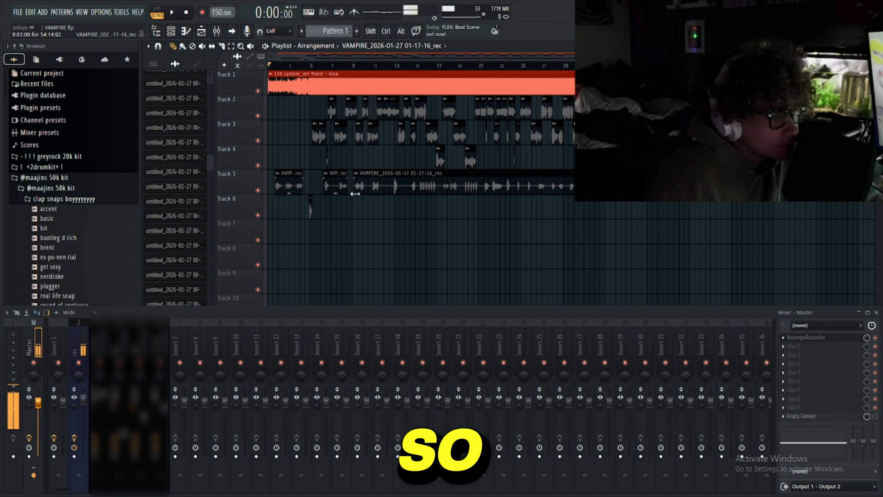
scroll(322, 255, "down", 2)
scroll(266, 216, "up", 4)
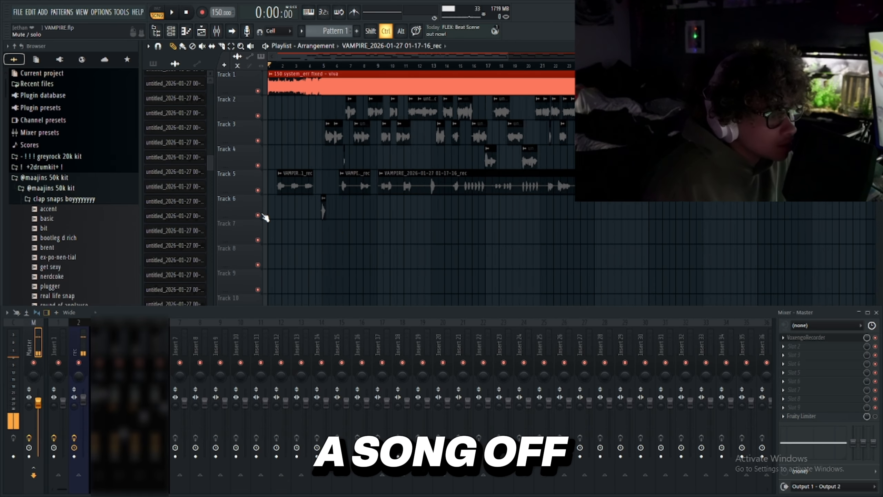
scroll(295, 219, "down", 3)
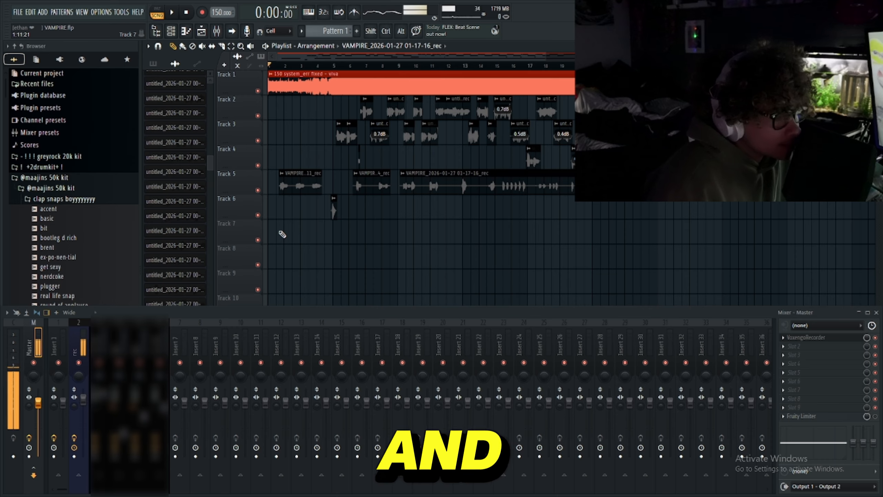
scroll(296, 228, "up", 5)
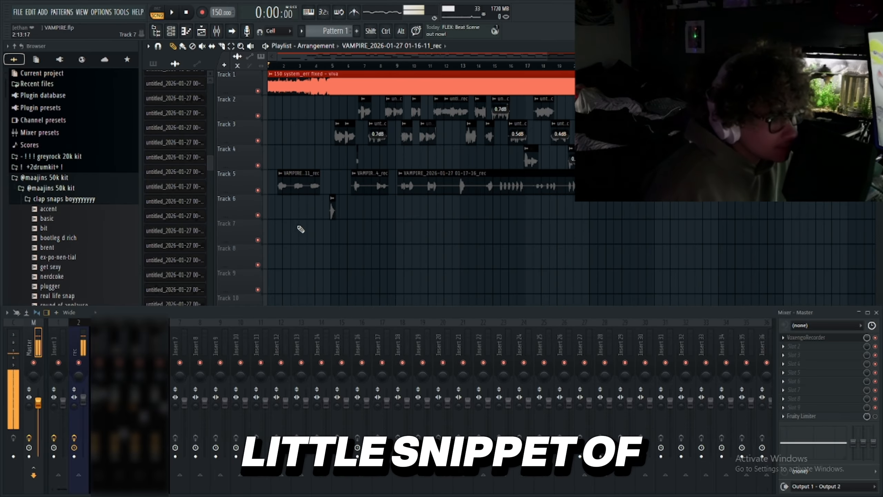
scroll(275, 237, "up", 2)
scroll(271, 232, "up", 3)
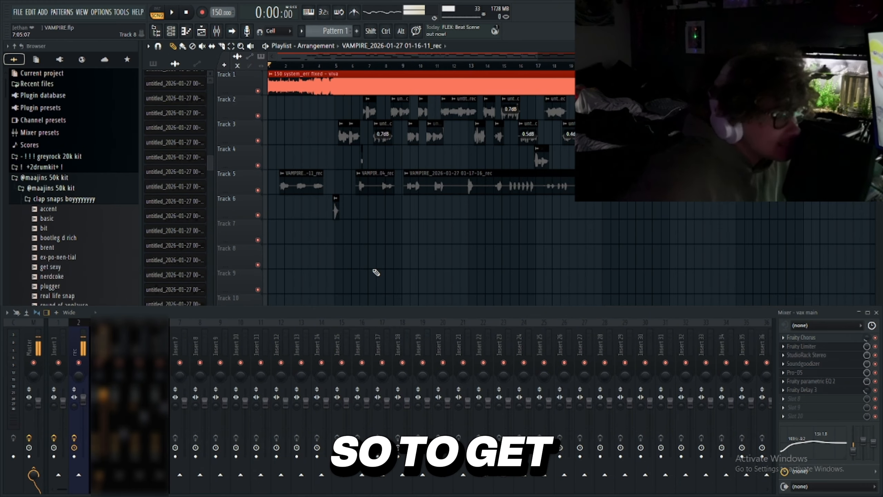
scroll(301, 232, "up", 2)
scroll(335, 243, "down", 5)
scroll(335, 242, "up", 5)
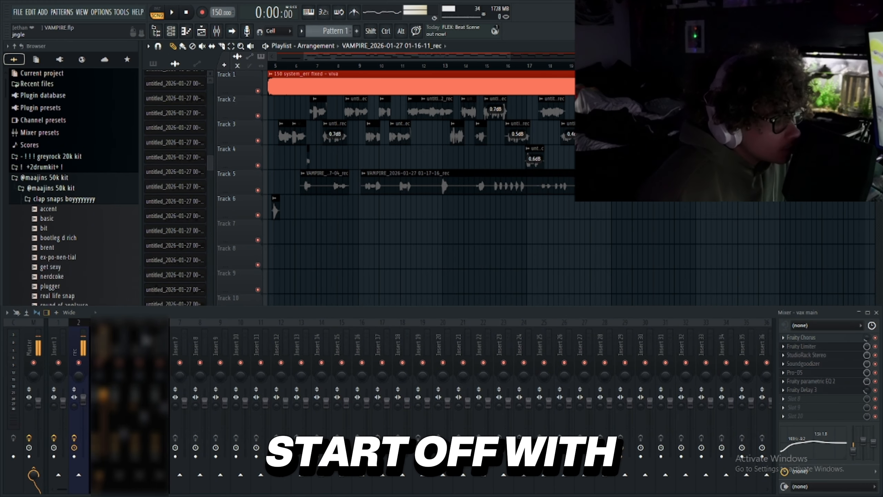
- Solo the mixer track next to rec, play the arrangement from just before bar 5, and stop playback
right_click(100, 362)
scroll(305, 199, "up", 4)
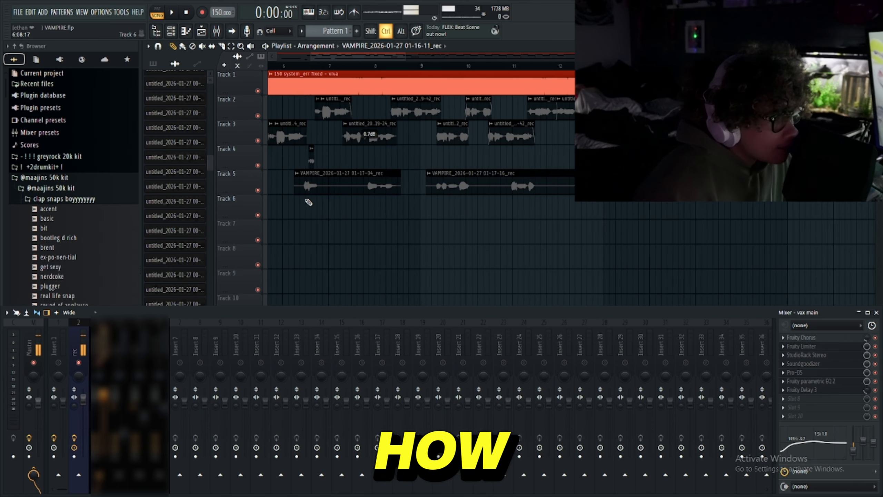
left_click_drag(313, 64, 384, 86)
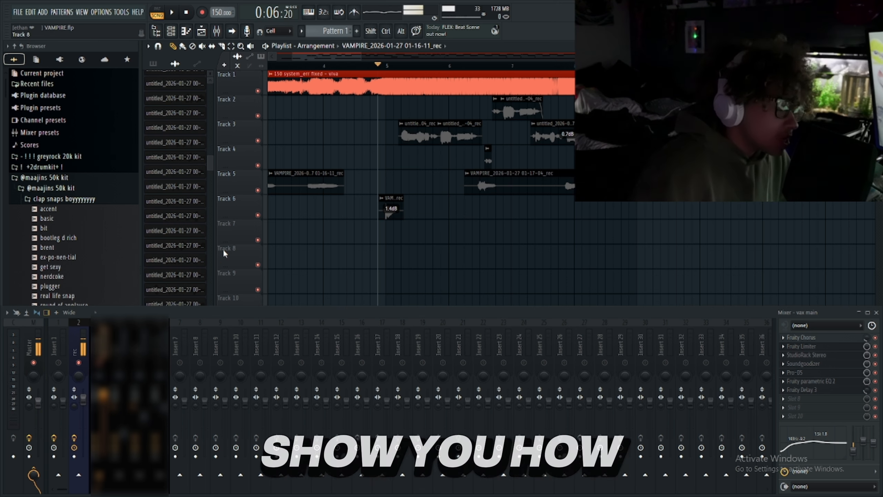
key("space")
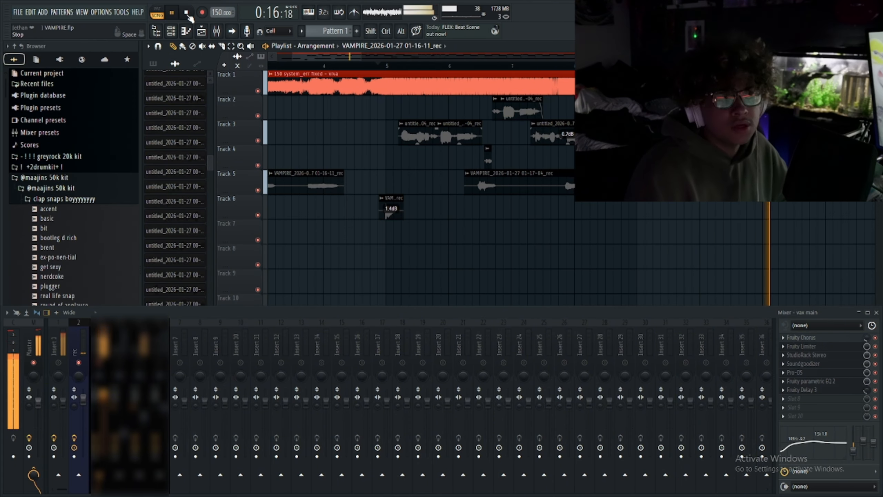
left_click(187, 12)
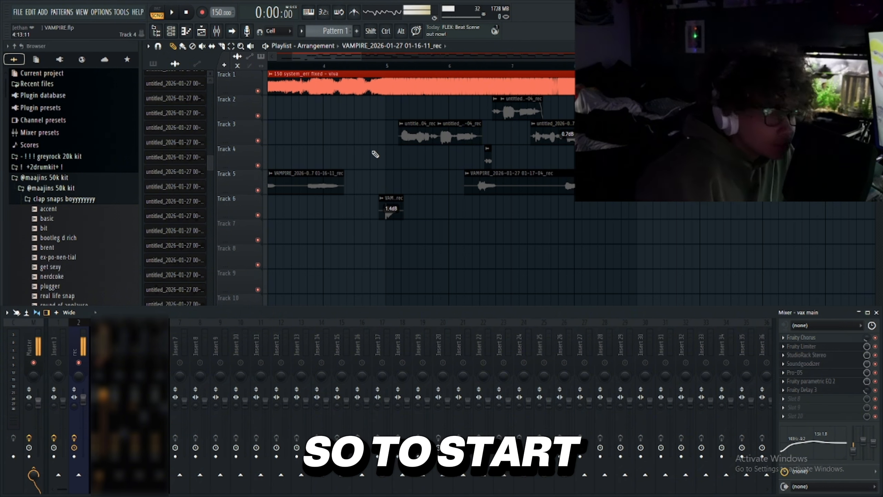
- Set the playhead just before bar 5 and open Fruity parametric EQ 2 on the vax main mixer track
left_click(378, 65)
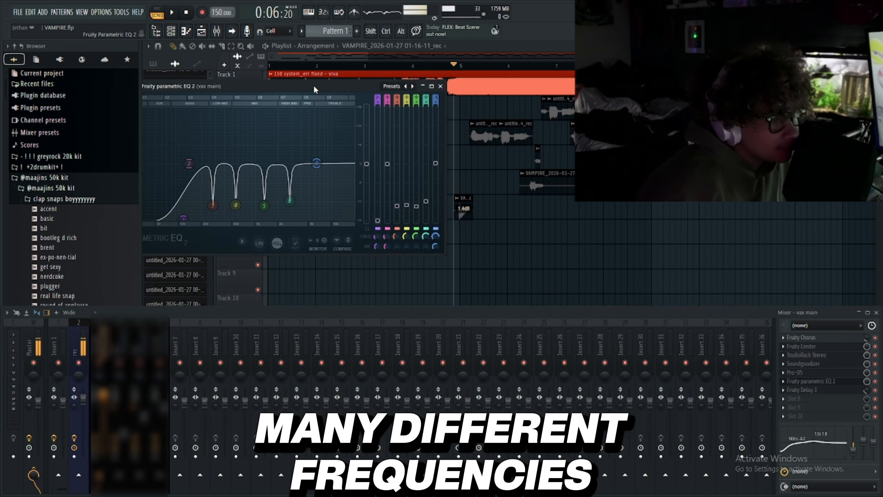
left_click_drag(313, 85, 335, 101)
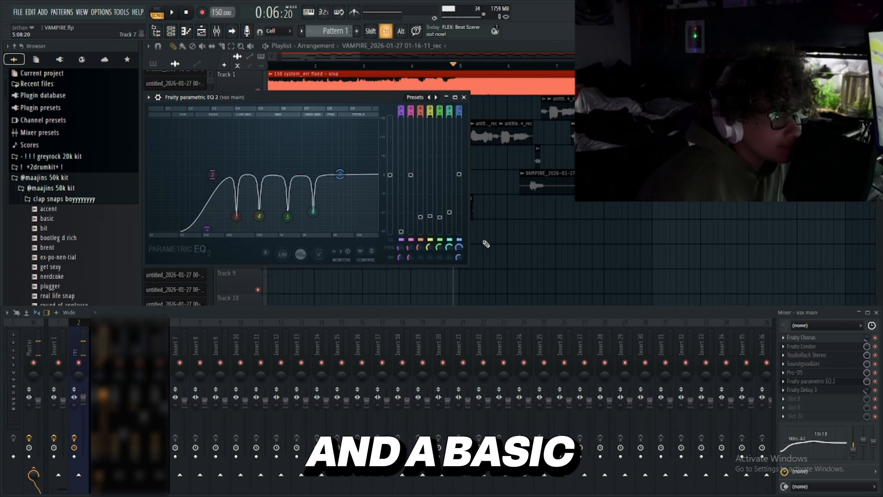
scroll(485, 244, "up", 4)
left_click_drag(310, 102, 433, 181)
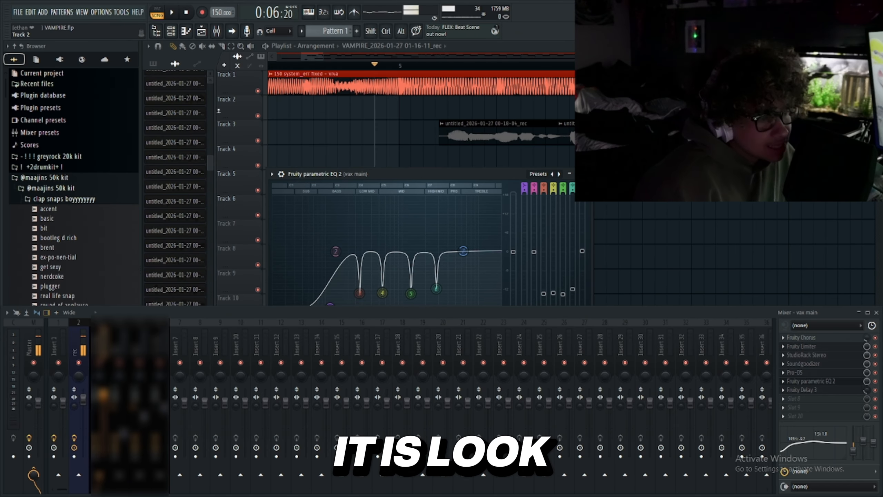
- Solo Track 3 with the playhead just before its first vocal clip and open the vax main track's Fruity parametric EQ 2
right_click(258, 140)
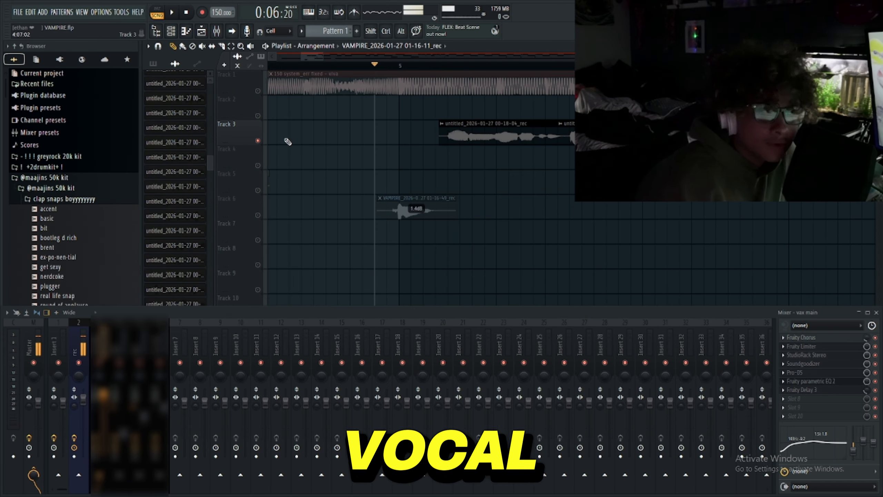
left_click(434, 67)
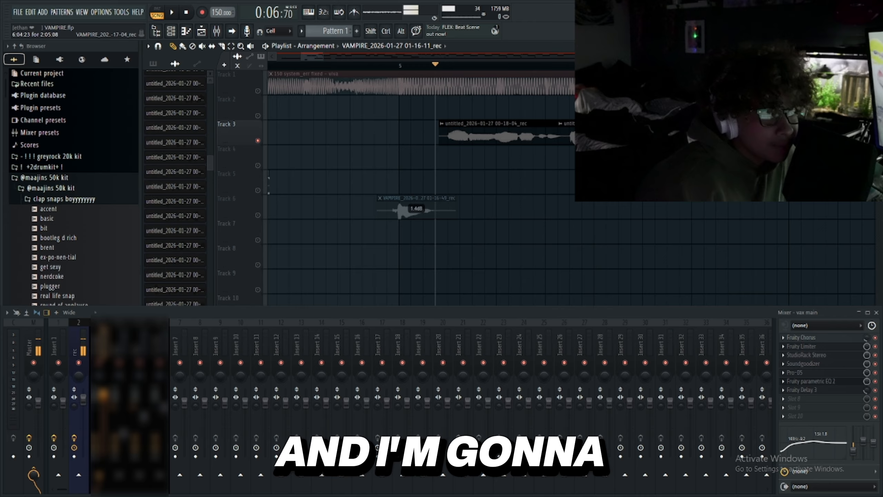
left_click(832, 381)
left_click_drag(399, 173, 391, 140)
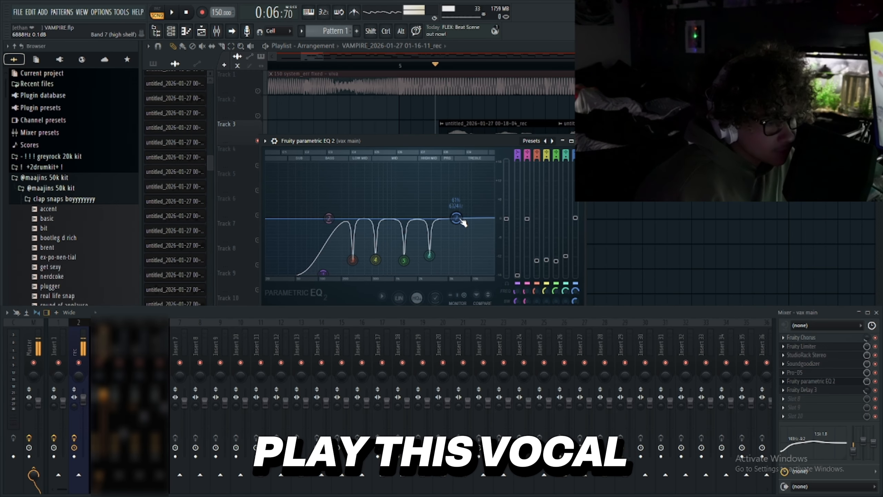
- Boost the EQ's band 7 high shelf to 18 dB, play the vocal to hear it, and return the band to flat
left_click_drag(464, 222, 460, 164)
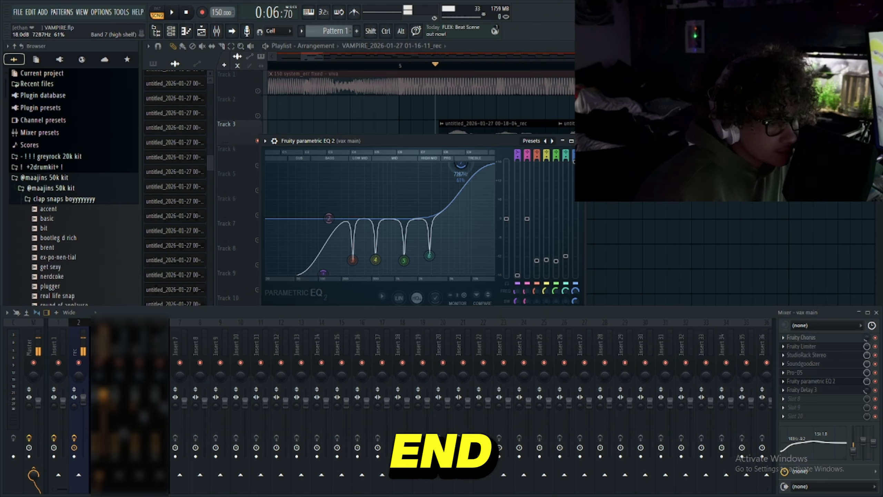
key("space")
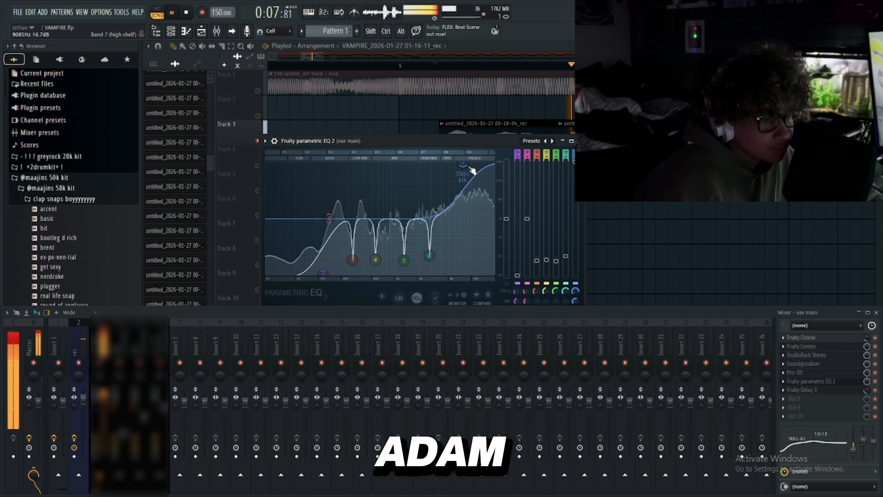
key("space")
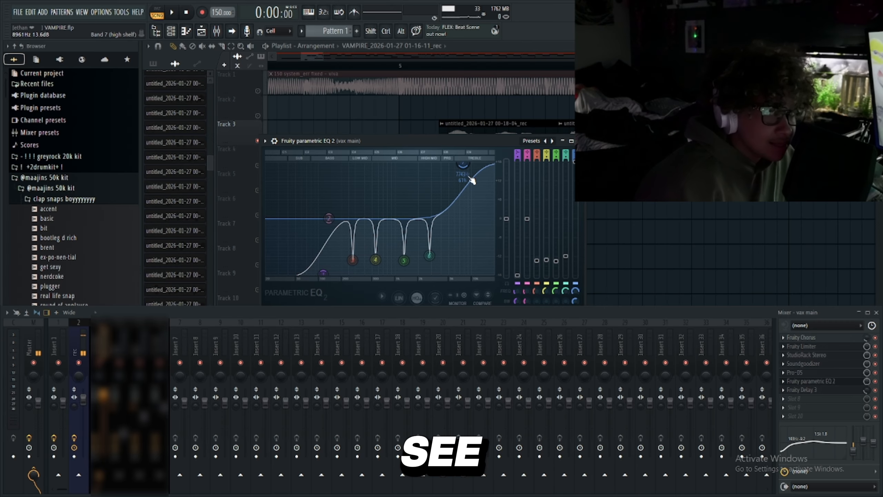
left_click_drag(475, 172, 467, 220)
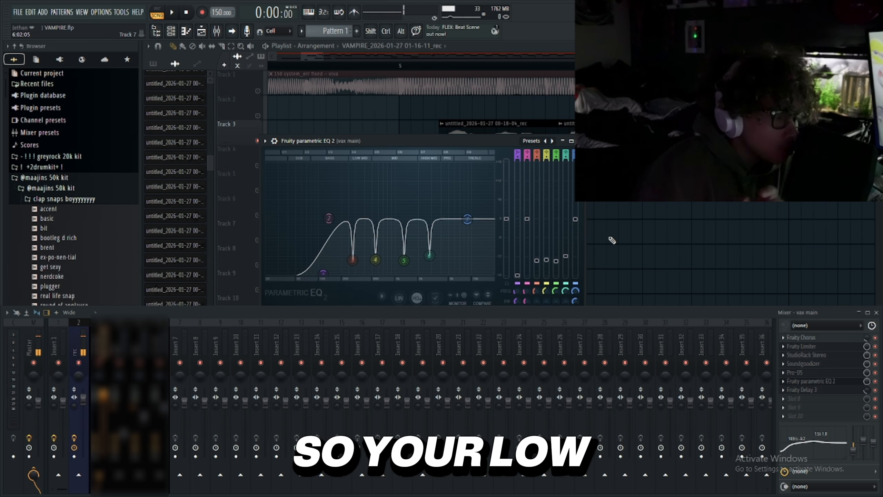
- Boost EQ band 1 to hear the vocal's low end, and drop it back to a full low cut at a lower frequency
left_click_drag(323, 273, 345, 167)
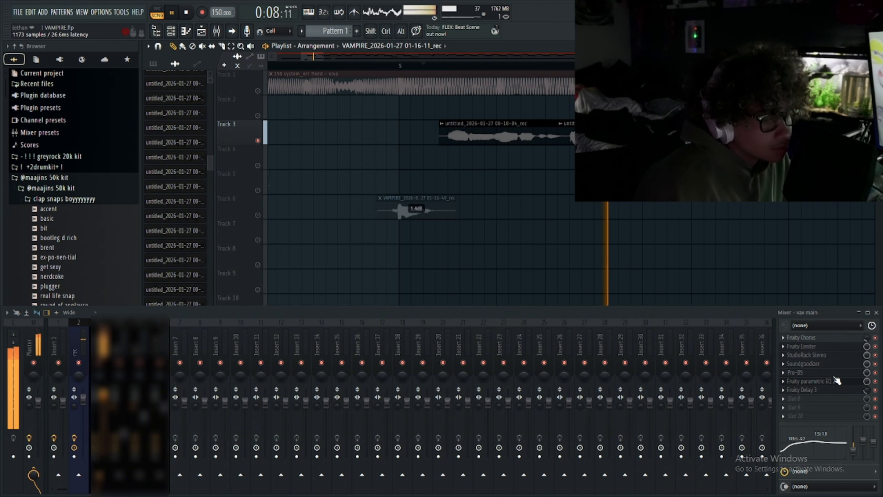
key("space")
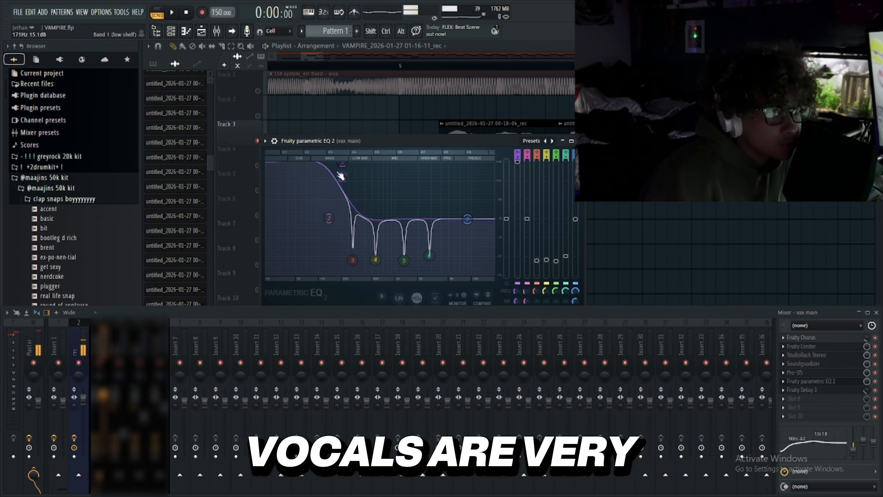
left_click_drag(341, 166, 306, 273)
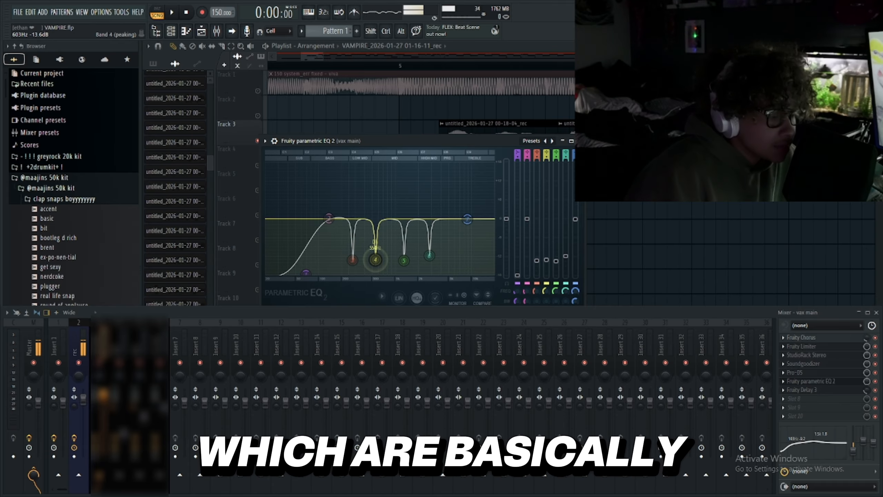
- Boost EQ band 4 into a broad mid-range peak and play the soloed vocal from before its first clip
left_click_drag(378, 250, 388, 167)
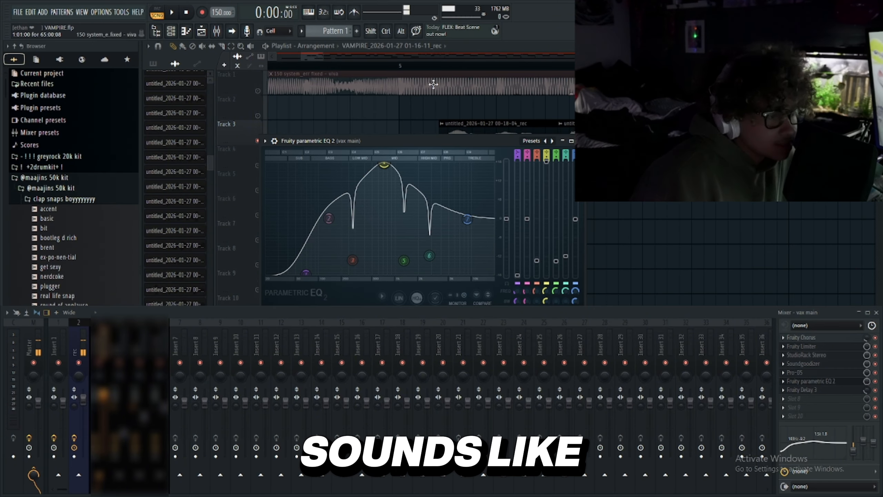
left_click(579, 141)
left_click(412, 66)
key("space")
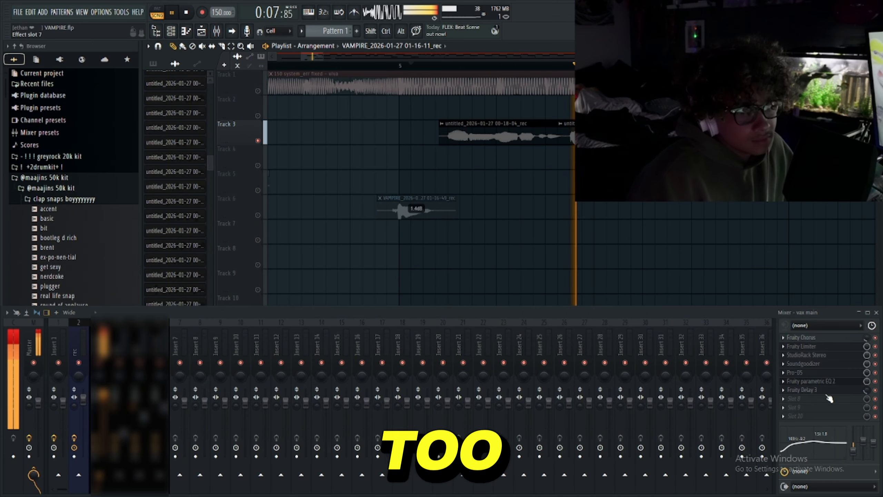
key("space")
left_click(188, 13)
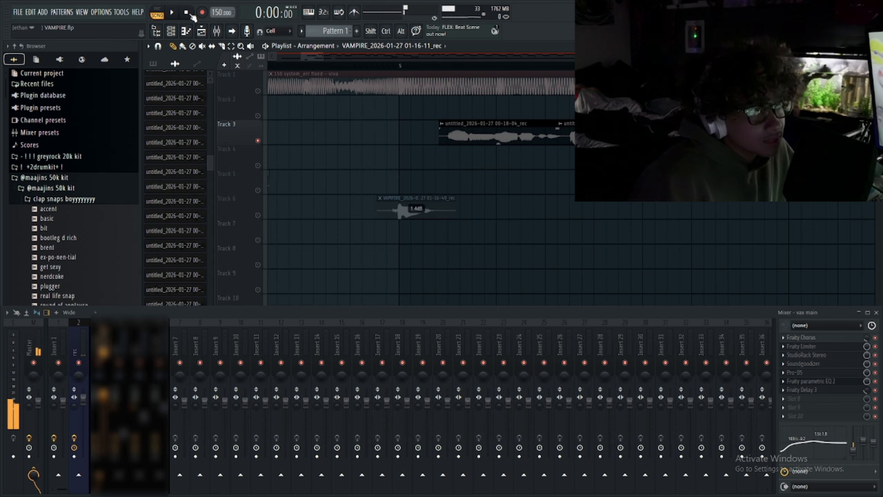
- Reopen the vocal's parametric EQ and undo the band 4 boost
left_click(811, 382)
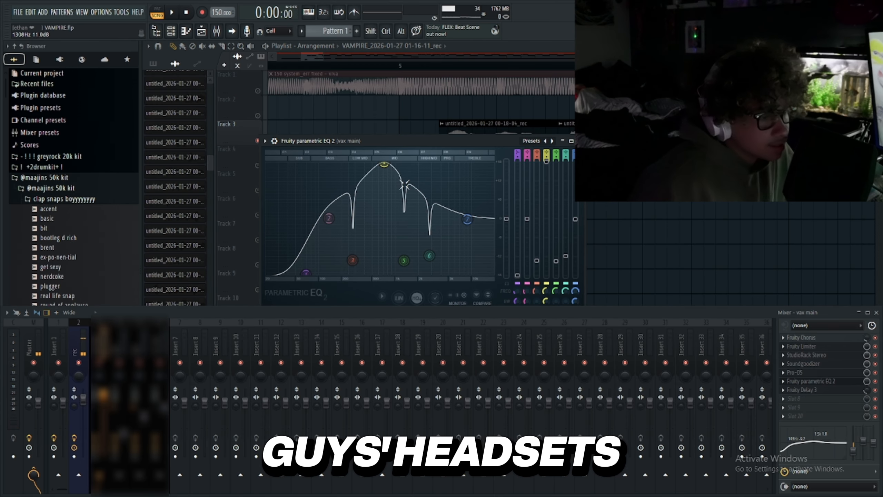
key("ctrl+z")
key("ctrl+z")
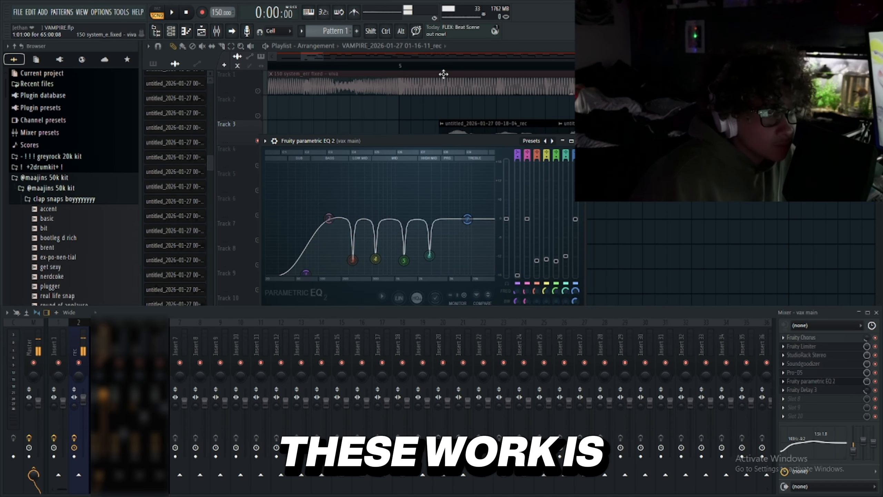
- Play the soloed vocal from just before its first clip with the parametric EQ's spectrum in view
left_click(439, 65)
key("space")
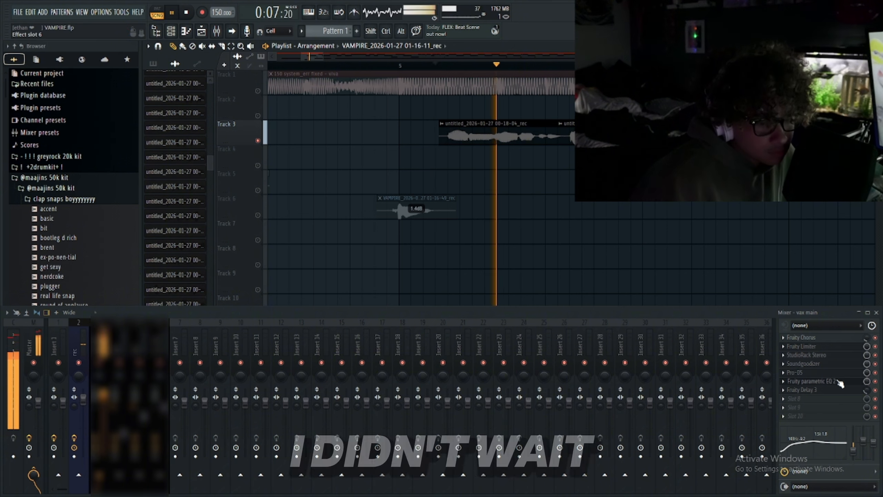
left_click(837, 381)
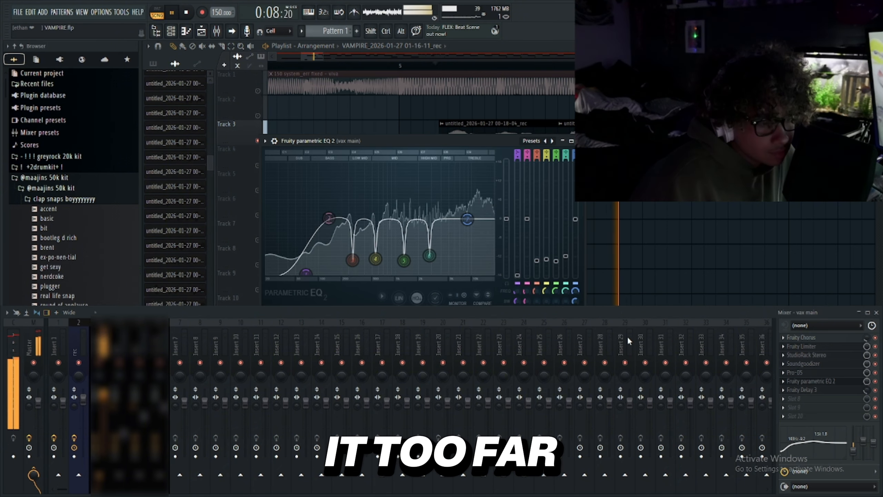
key("space")
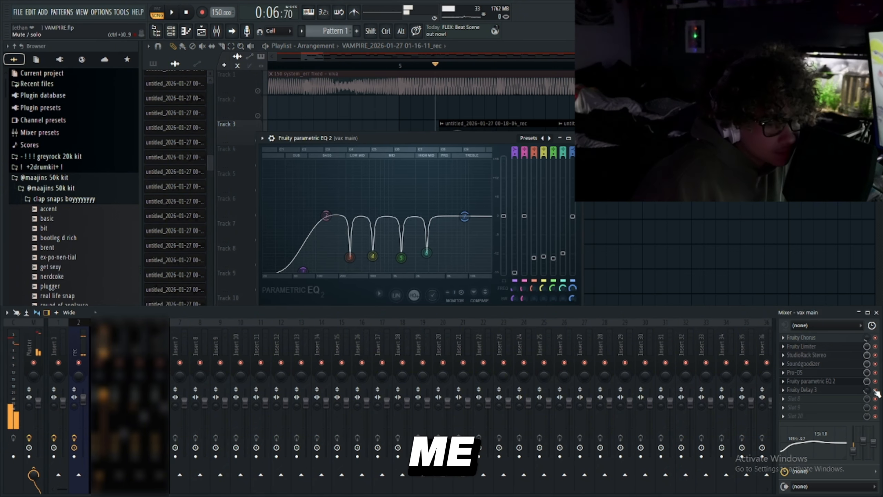
- Turn off Fruity Delay 3 on the vax main mixer track and replay the soloed vocal
left_click_drag(451, 142, 447, 130)
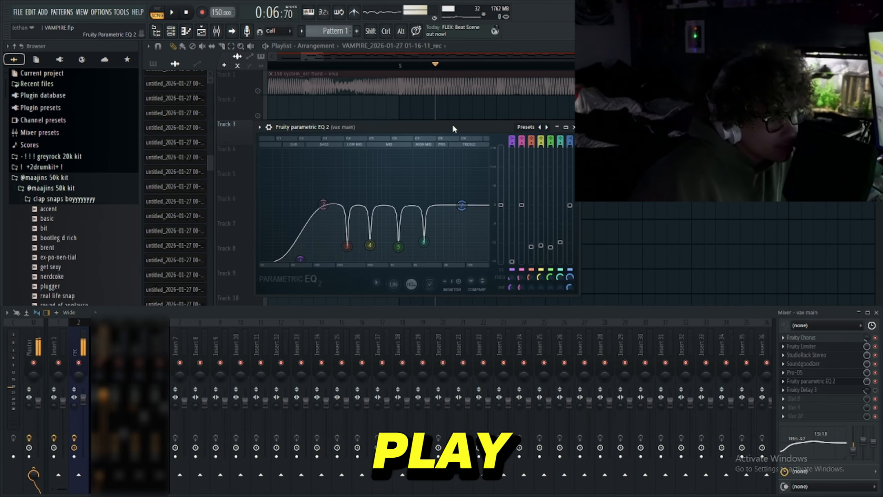
key("space")
key("space")
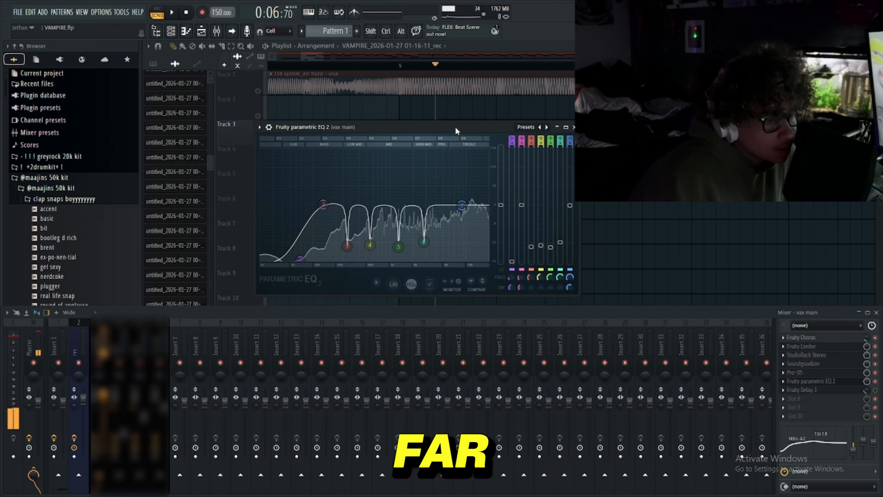
- Raise EQ band 3 from a cut to a narrow full boost in the low mids and play the vocal through it
left_click_drag(455, 126, 456, 131)
left_click_drag(348, 252, 349, 155)
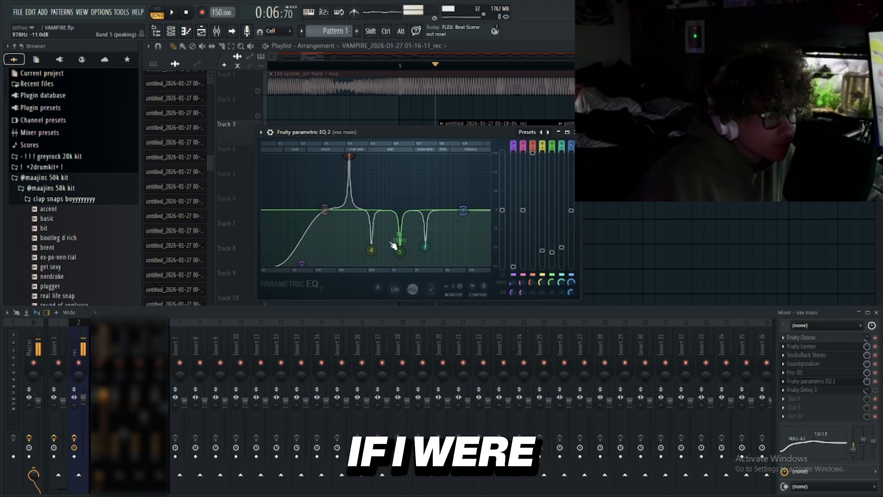
key("space")
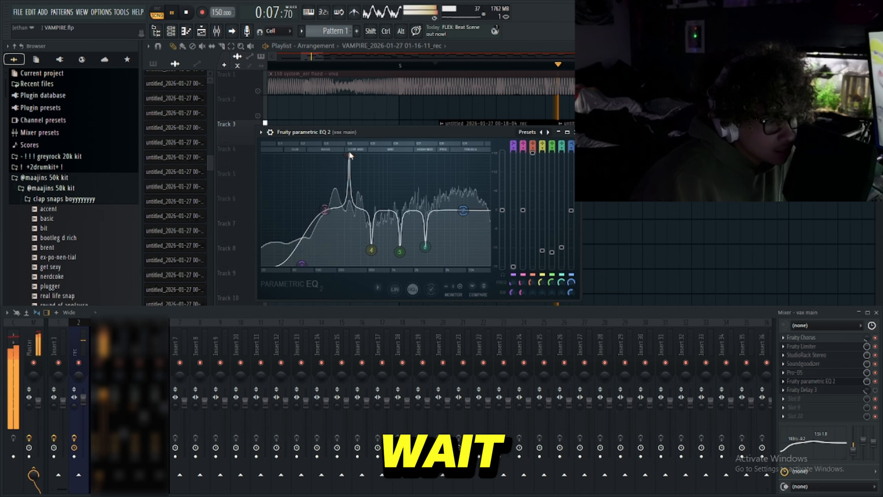
key("space")
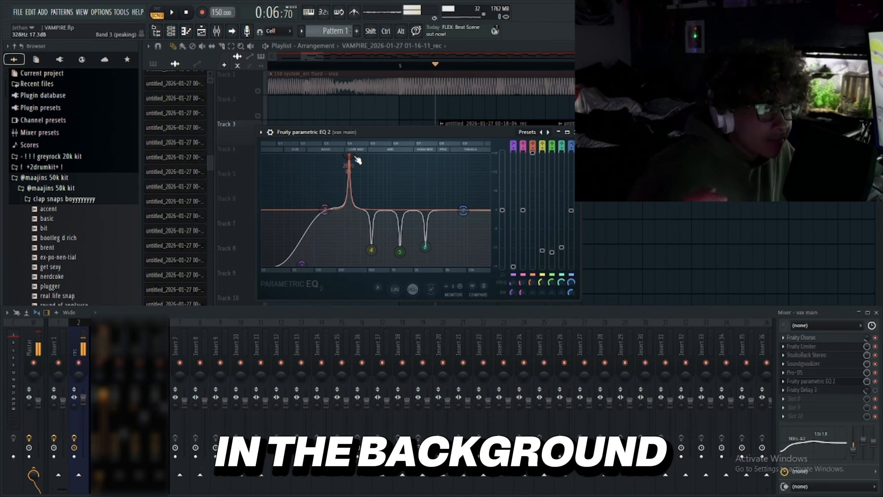
- Lower EQ band 3 from the full boost to a cut for comparison and undo the recent band 3 changes
left_click_drag(349, 155, 346, 252)
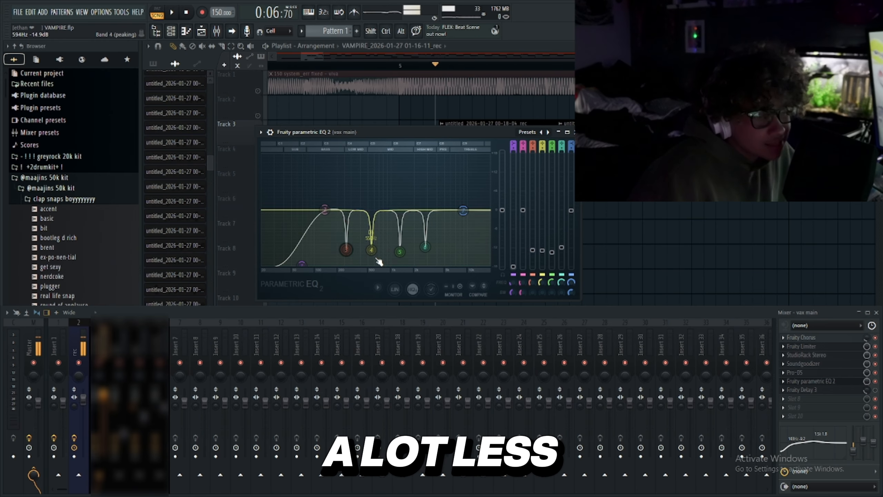
key("ctrl+z")
key("ctrl+z")
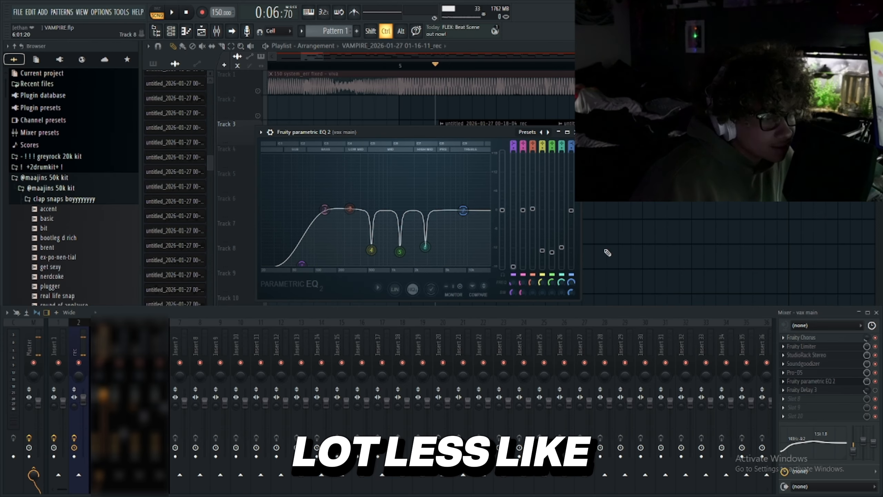
key("ctrl+z")
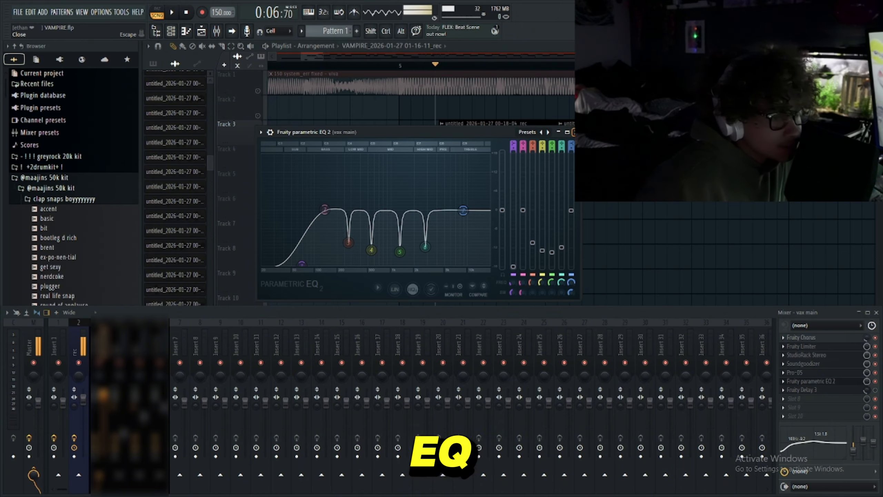
- Undo the stray clip placed on playlist track 2 and reopen the vocal's Fruity parametric EQ 2
left_click(574, 132)
right_click(258, 141)
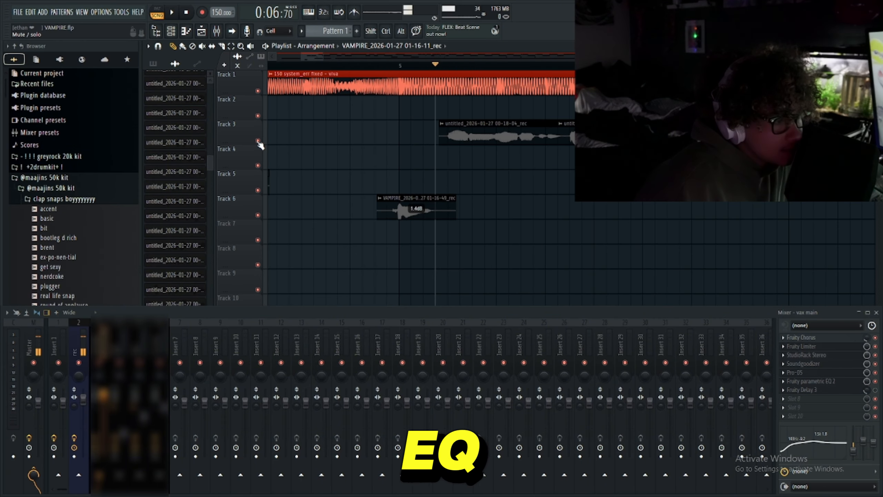
right_click(258, 141)
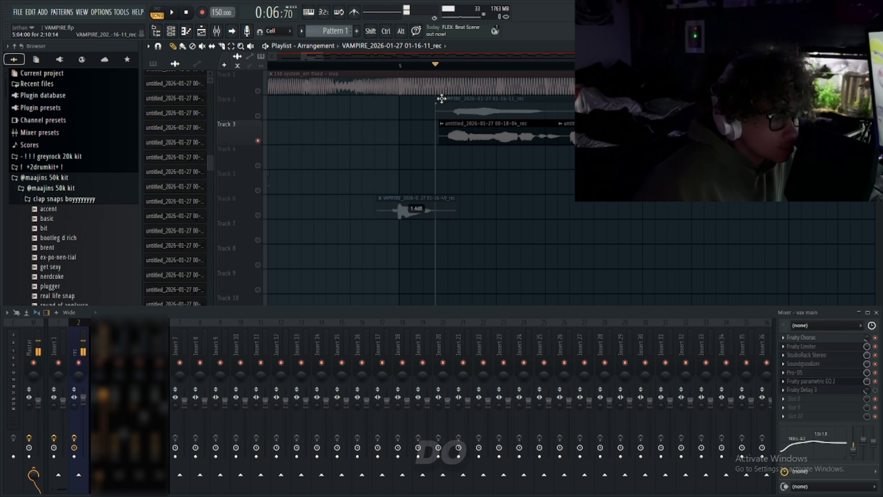
key("ctrl+z")
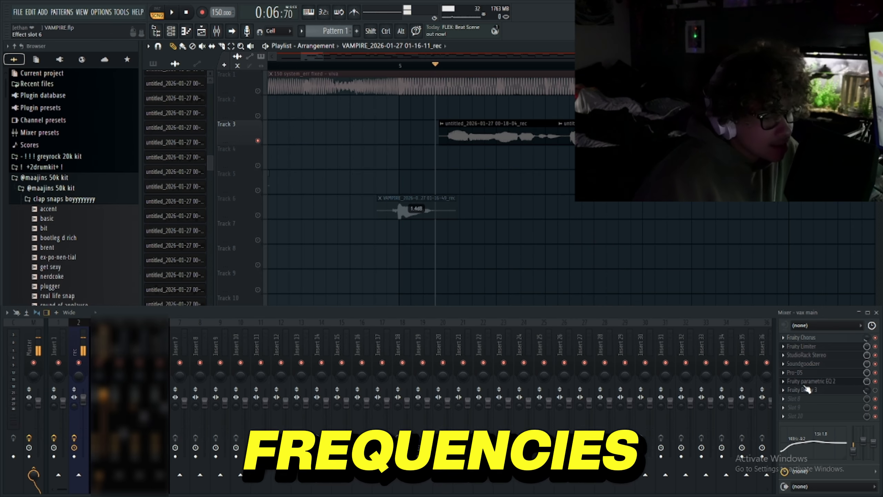
left_click(803, 382)
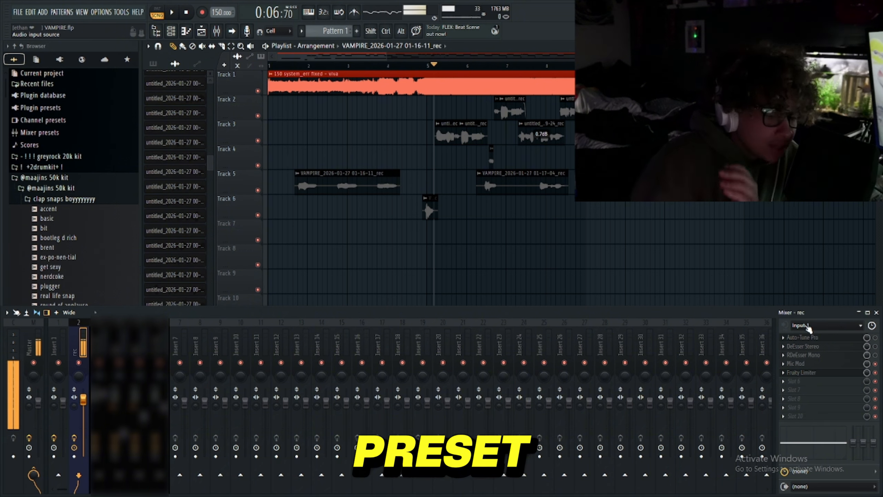
- Examine the audio input options of the rec mixer track, leaving Input 1 selected
left_click(806, 327)
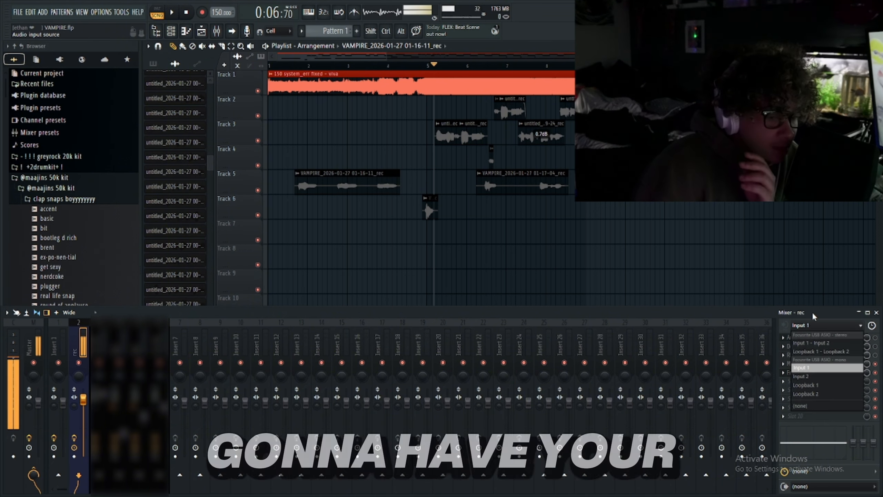
left_click(815, 332)
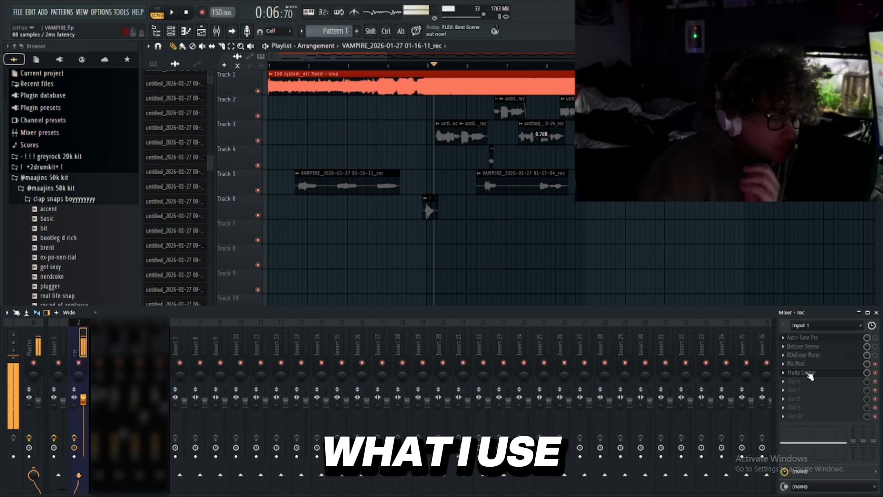
- Open Fruity Limiter on the rec track and compare its noise gate effect by switching the plugin off and on
left_click(806, 372)
left_click_drag(473, 107, 438, 107)
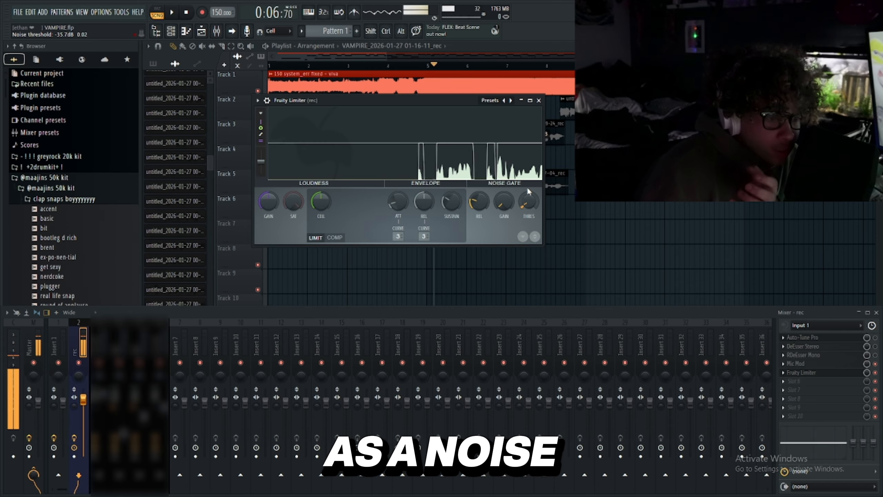
left_click(876, 373)
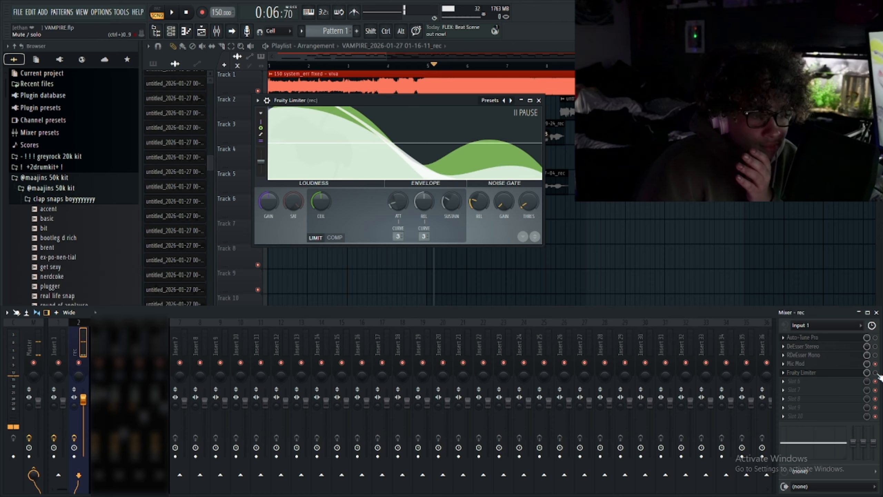
left_click(876, 372)
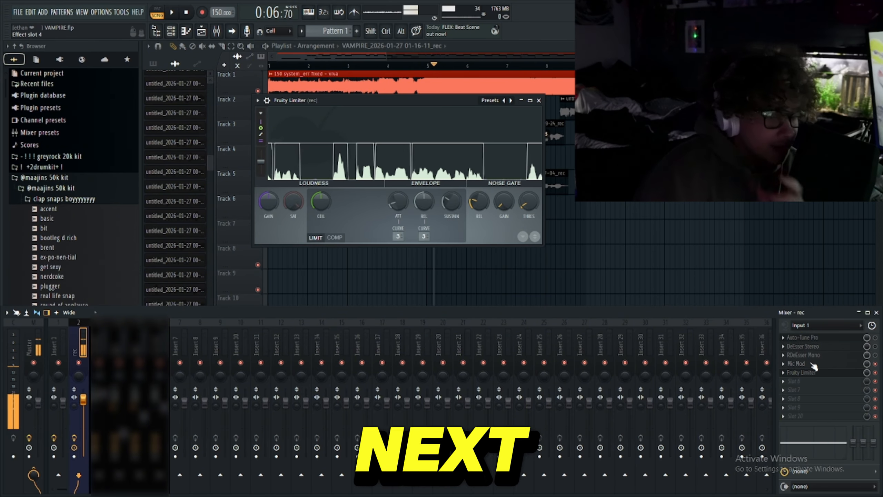
- Open Auto-Tune Pro on the rec track, move its window into clear view and examine its settings
left_click(806, 337)
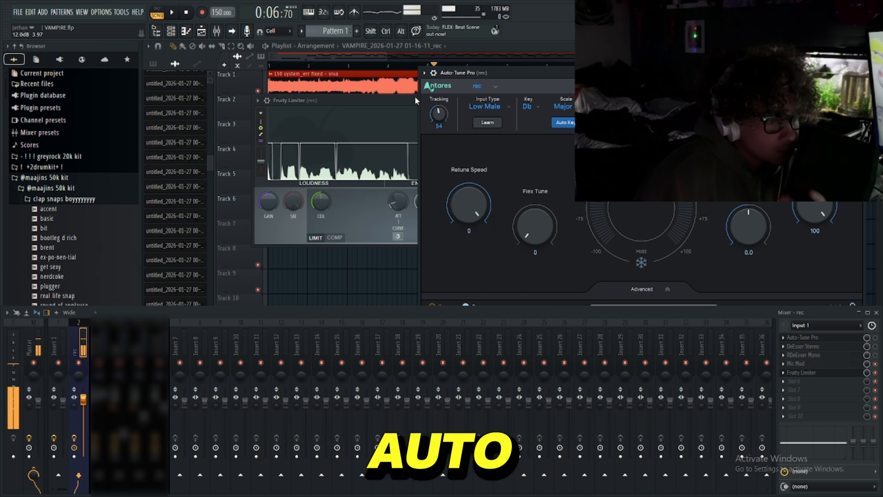
left_click_drag(515, 73, 309, 59)
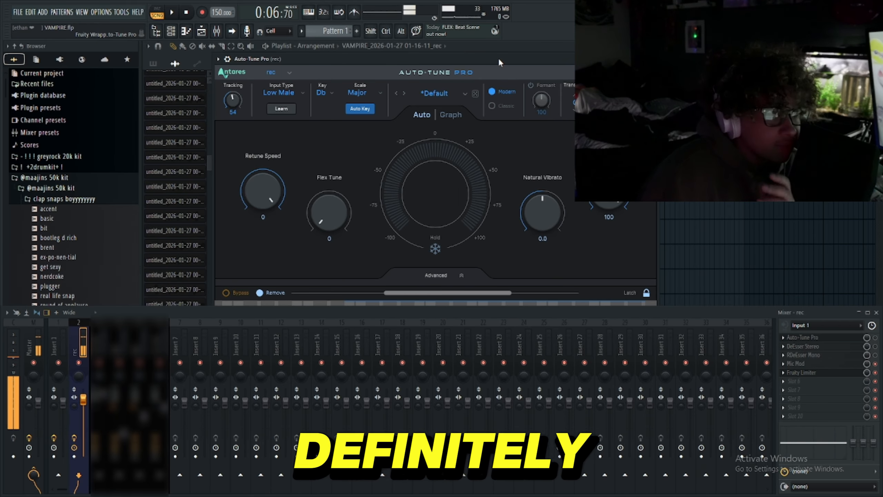
mouse_move(562, 199)
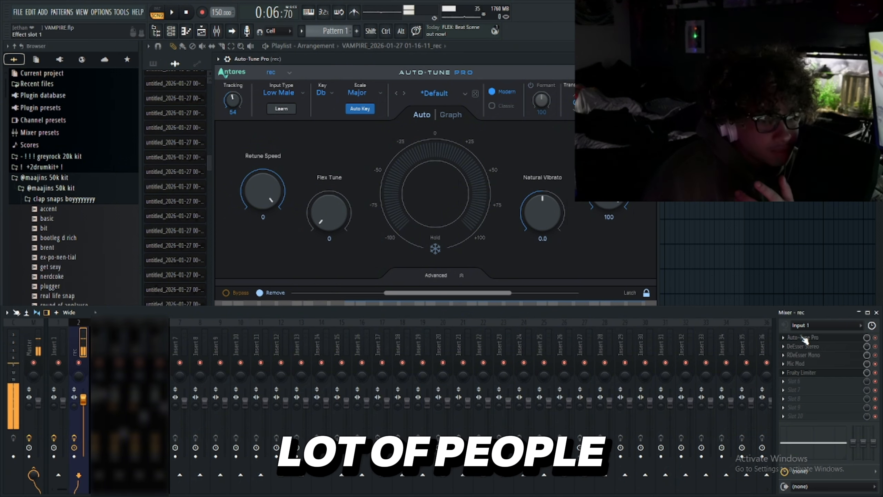
- Open Auto-Key 2 on the Insert 1 mixer track and move its window to inspect the detected key
left_click(55, 346)
left_click(803, 338)
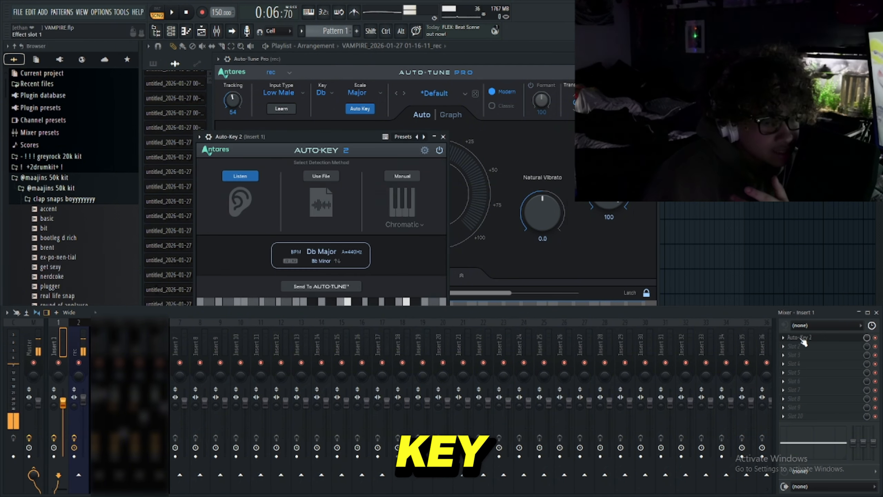
left_click_drag(328, 136, 469, 92)
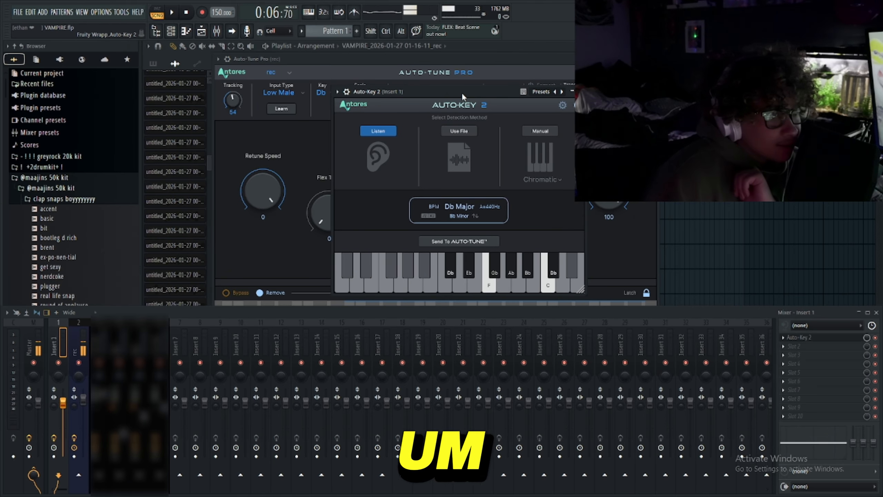
left_click_drag(461, 93, 387, 78)
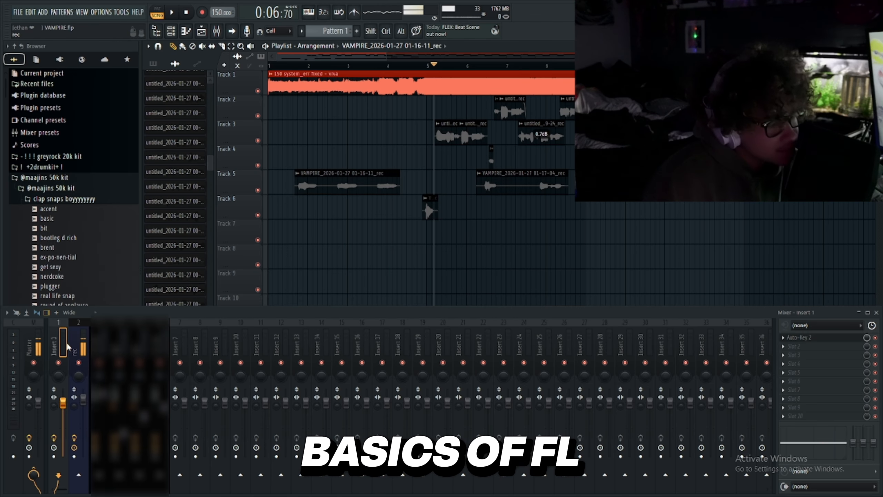
- Return to Auto-Tune Pro on the rec track and choose Db as its key
left_click(72, 345)
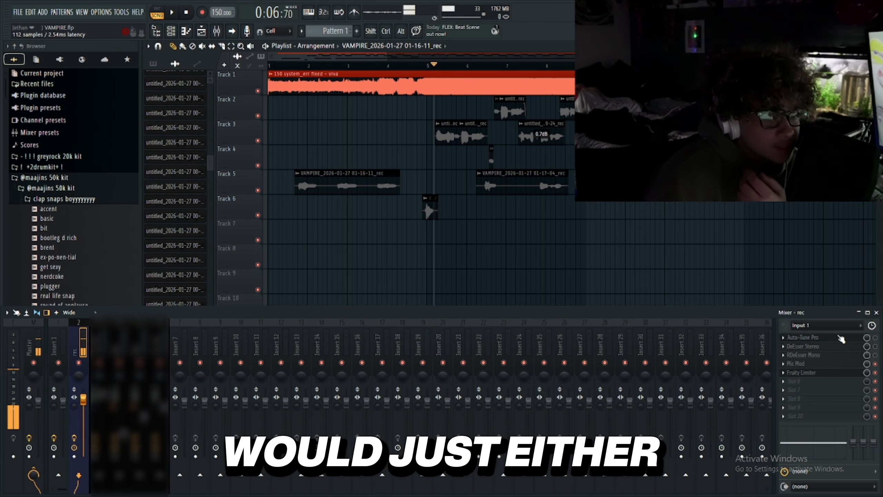
left_click(72, 342)
left_click(61, 342)
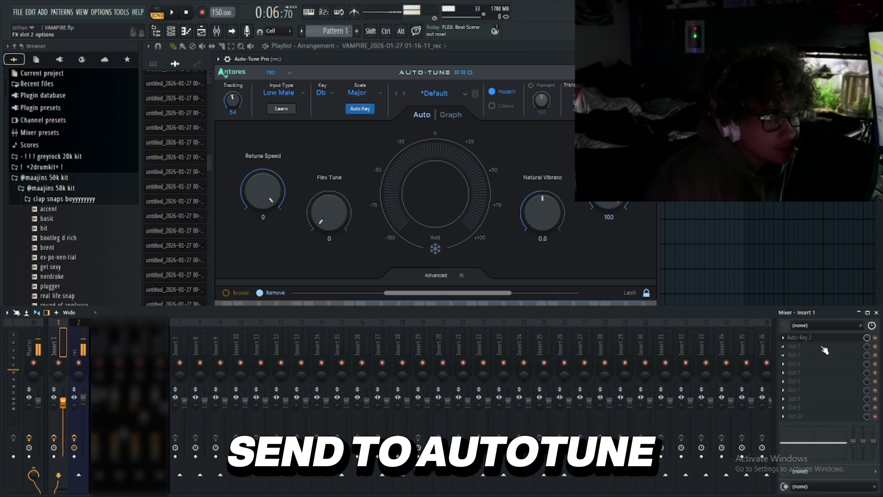
left_click(324, 92)
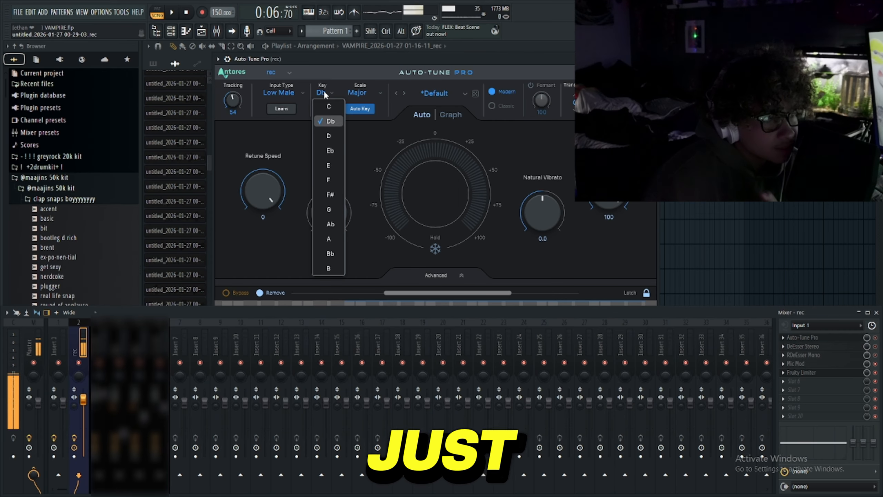
left_click(335, 122)
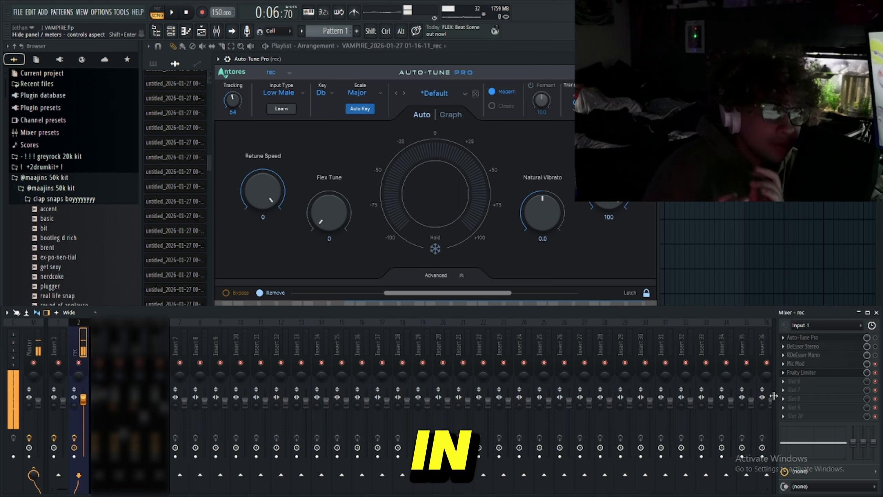
- Open Mic Mod on the rec track and examine its source mic, modeled mic and tube saturation settings
left_click(806, 364)
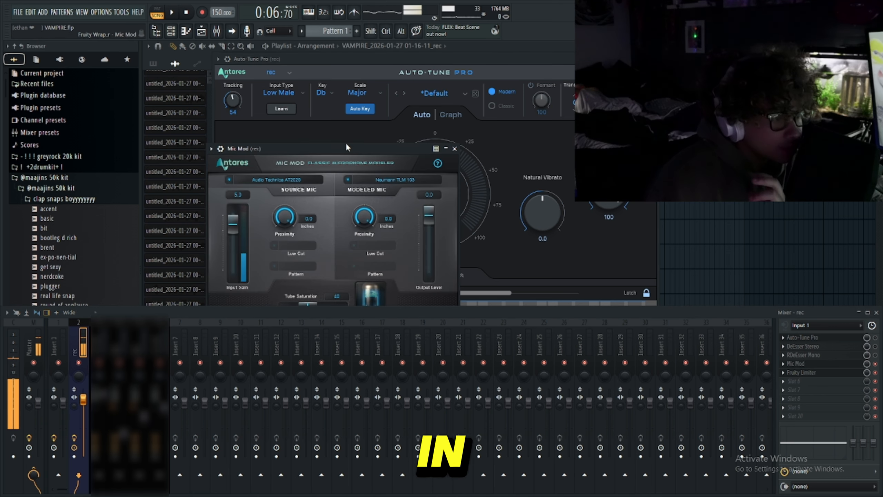
left_click_drag(346, 144, 433, 79)
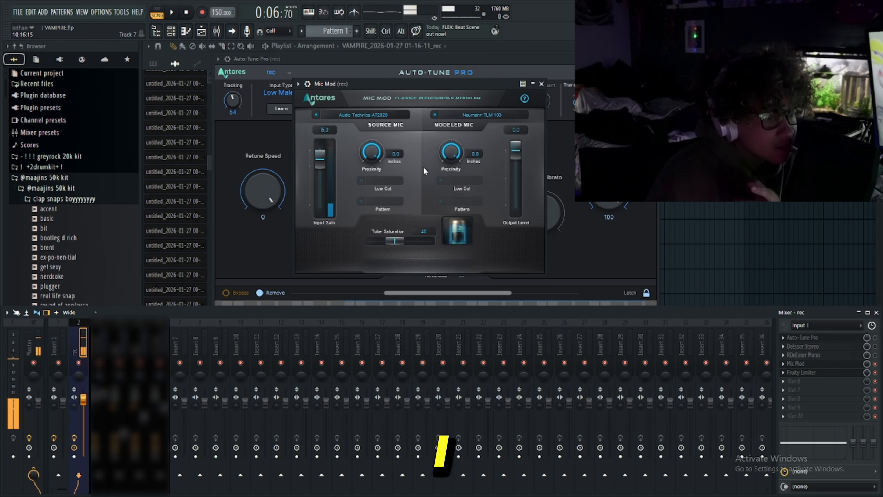
mouse_move(394, 242)
left_mouse_down()
mouse_move(374, 244)
mouse_move(442, 244)
mouse_move(385, 241)
mouse_move(394, 239)
left_mouse_up()
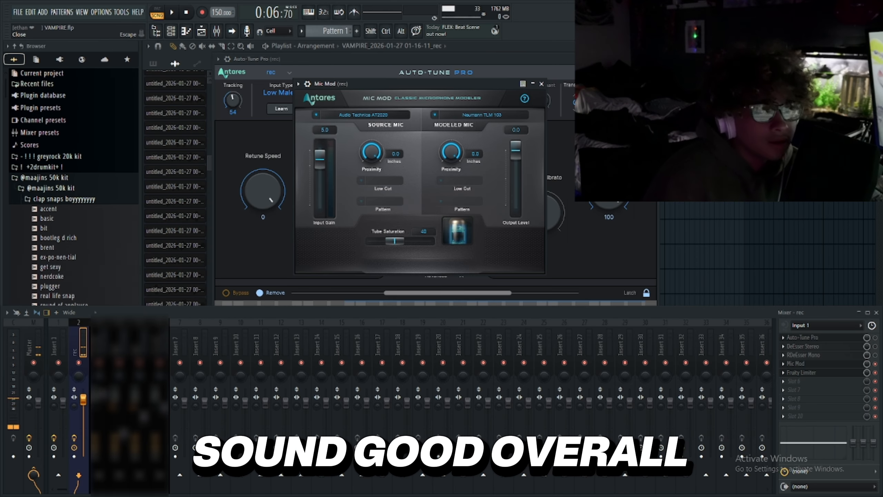
left_click(543, 84)
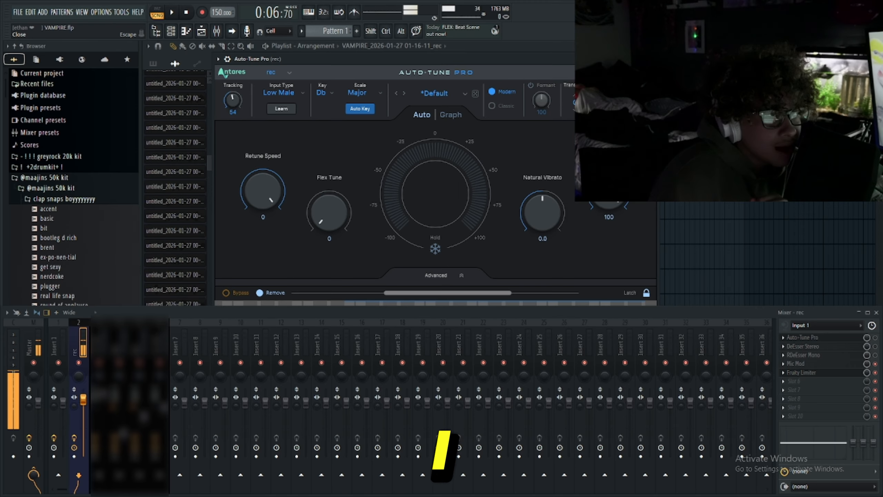
- Close Auto-Tune Pro and open DeEsser Stereo on the rec track, placing its window over the playlist
left_click(653, 59)
left_click(827, 348)
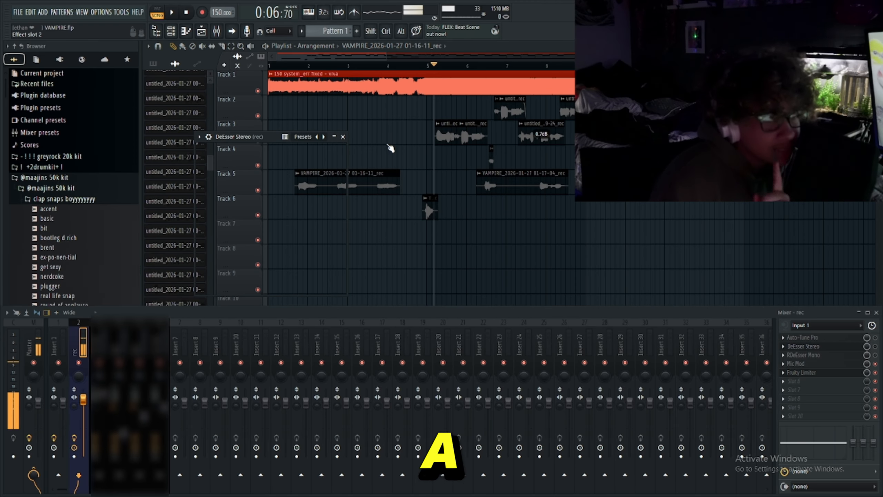
left_click_drag(288, 135, 408, 101)
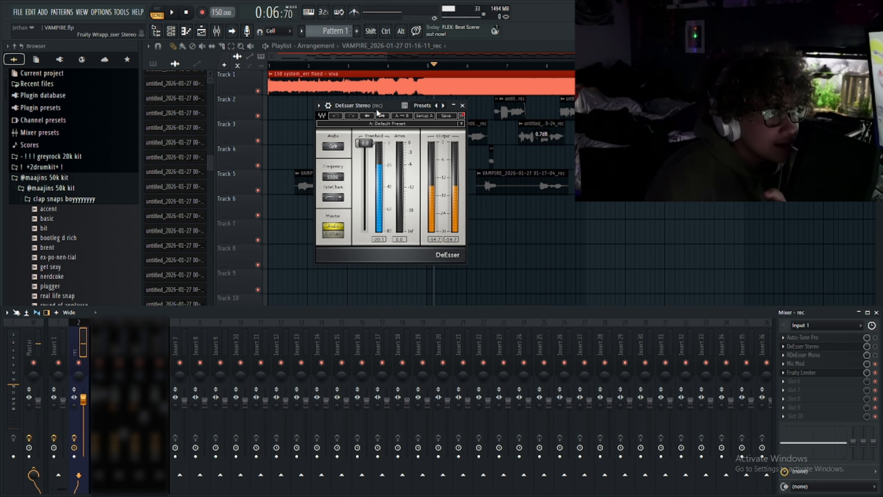
left_click_drag(375, 108, 356, 116)
- Try a slightly lower DeEsser threshold, return it to 0.0 dB, and turn off and close DeEsser Stereo
left_click_drag(350, 155, 351, 157)
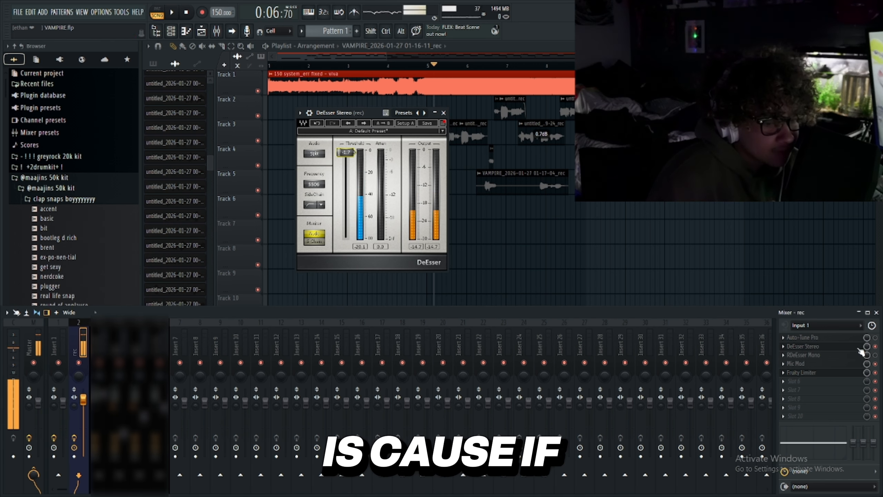
mouse_move(353, 154)
left_mouse_down()
mouse_move(353, 196)
mouse_move(352, 148)
left_mouse_up()
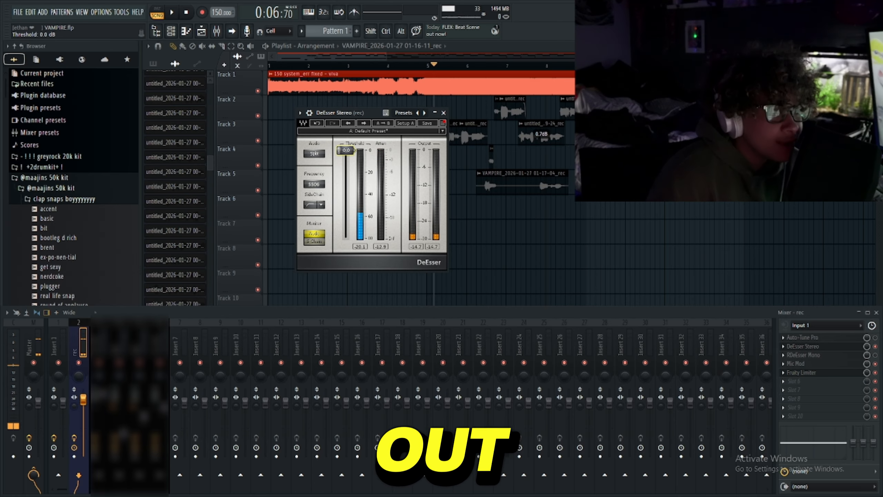
left_click(875, 346)
right_click(679, 268)
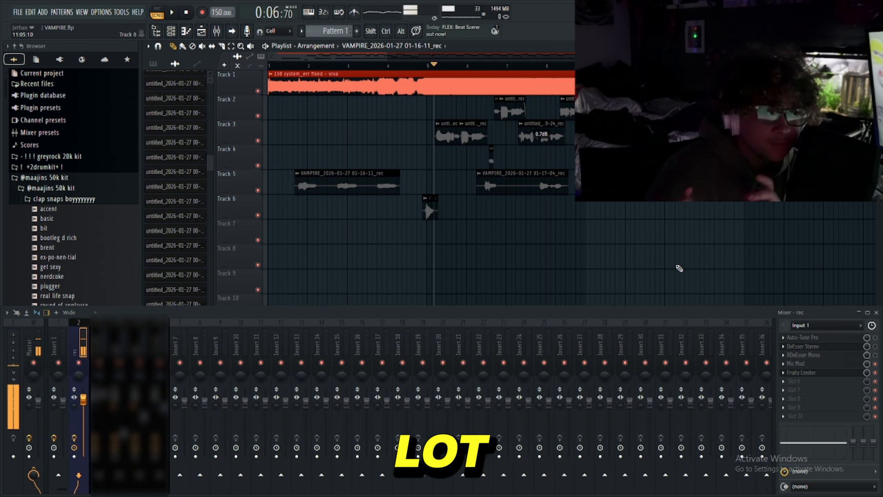